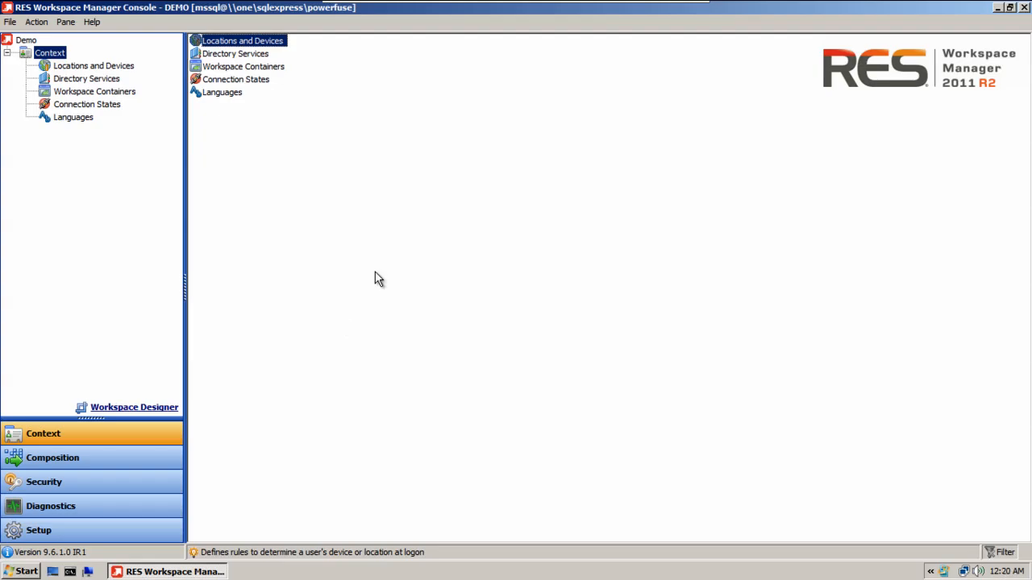
Step: Enable Folder Synchronization for files and folders in the workspace composition and apply the setting
{"action": "left_click", "coordinate": [166, 461]}
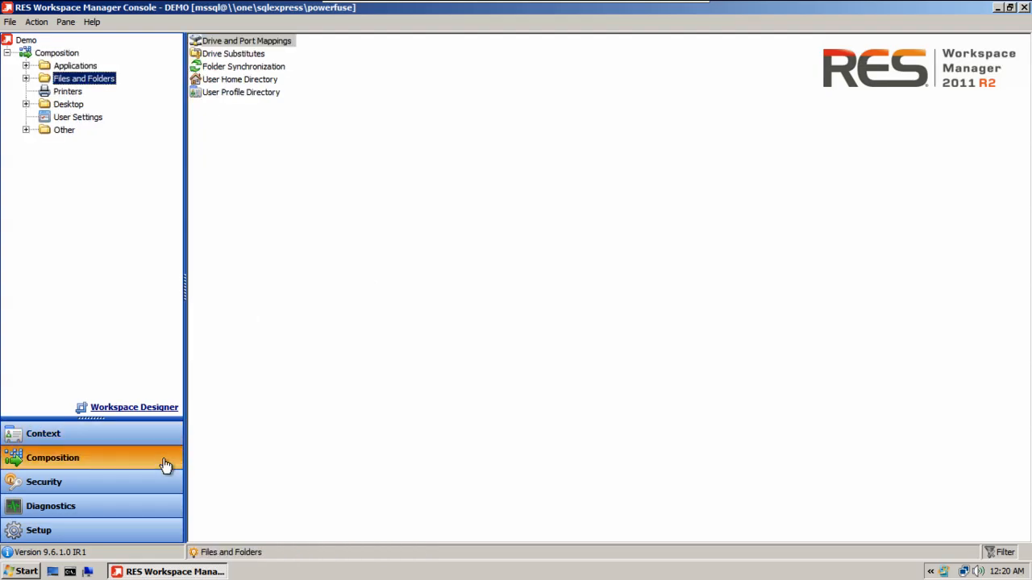
{"action": "left_click", "coordinate": [25, 78]}
{"action": "left_click", "coordinate": [98, 119]}
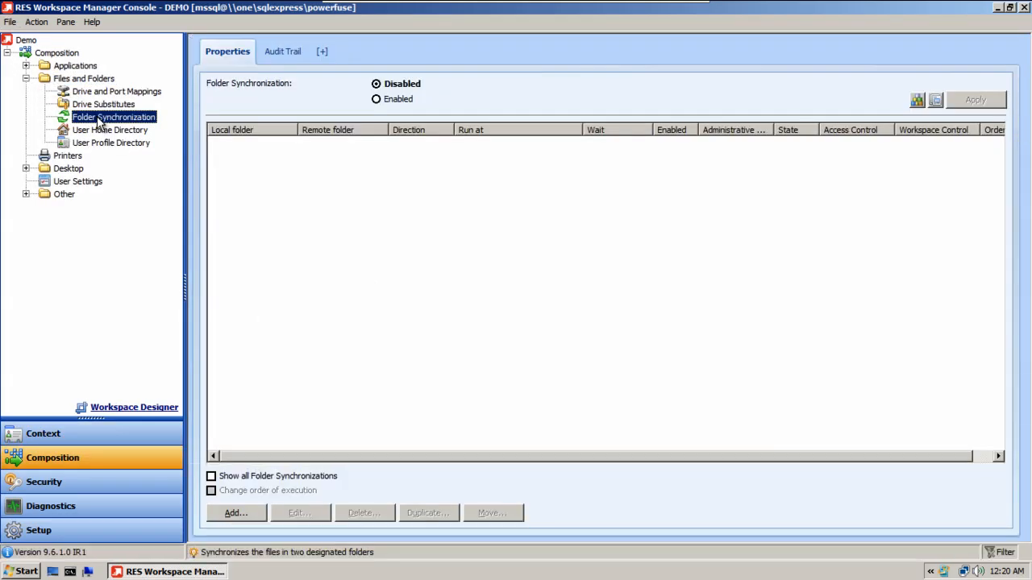
{"action": "left_click", "coordinate": [376, 100]}
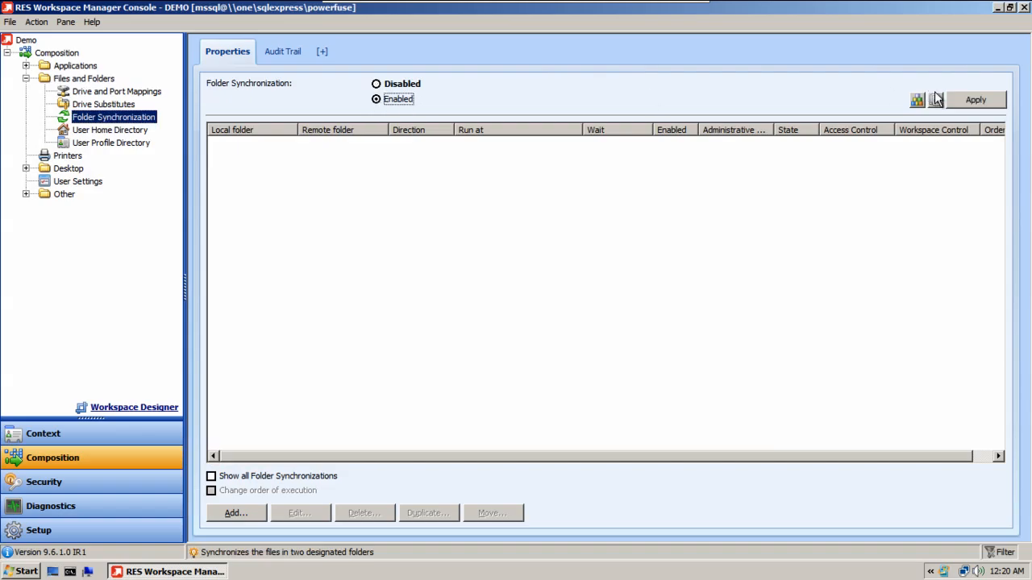
{"action": "left_click", "coordinate": [971, 103]}
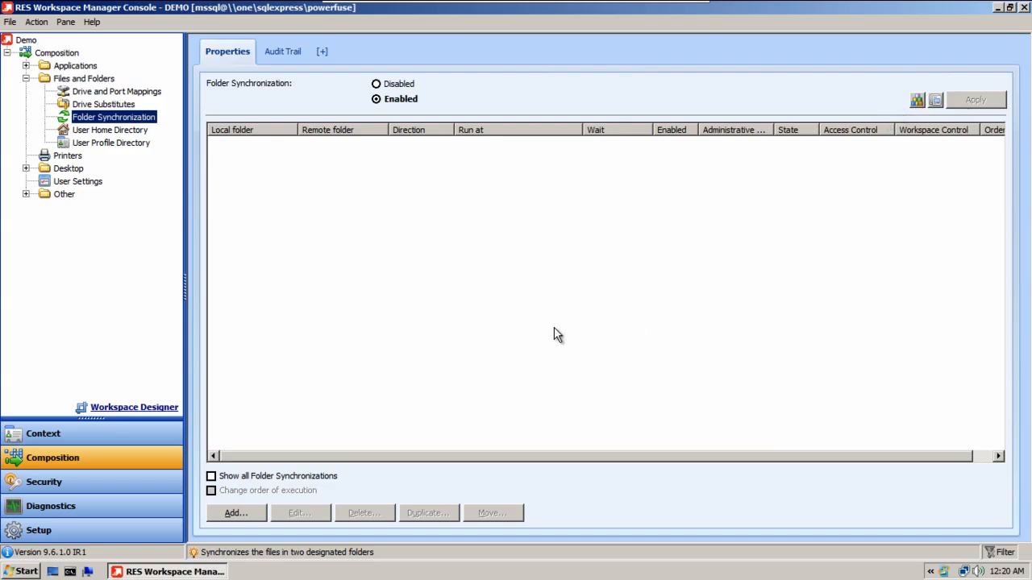
Step: Add a folder synchronization with the administrative note "Folder sync" and the local folder C:\temp
{"action": "left_click", "coordinate": [250, 514]}
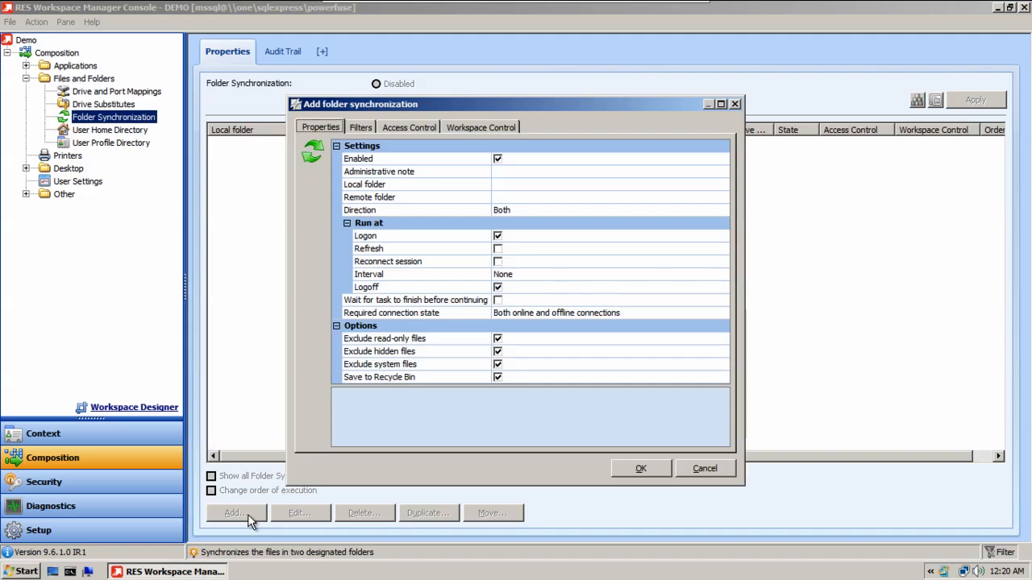
{"action": "left_click", "coordinate": [578, 170]}
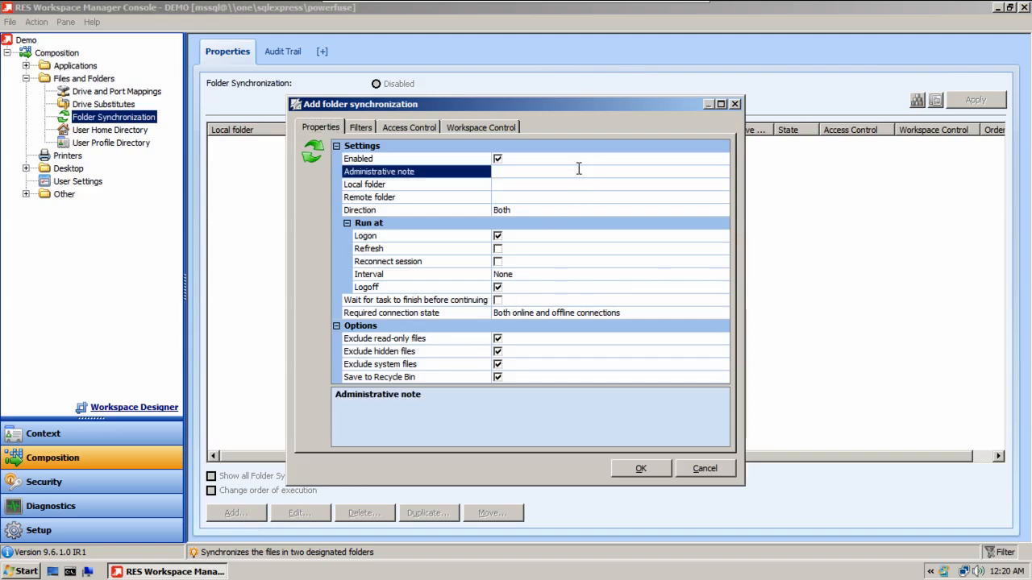
{"action": "type", "text": "Folder sync"}
{"action": "left_click", "coordinate": [561, 184]}
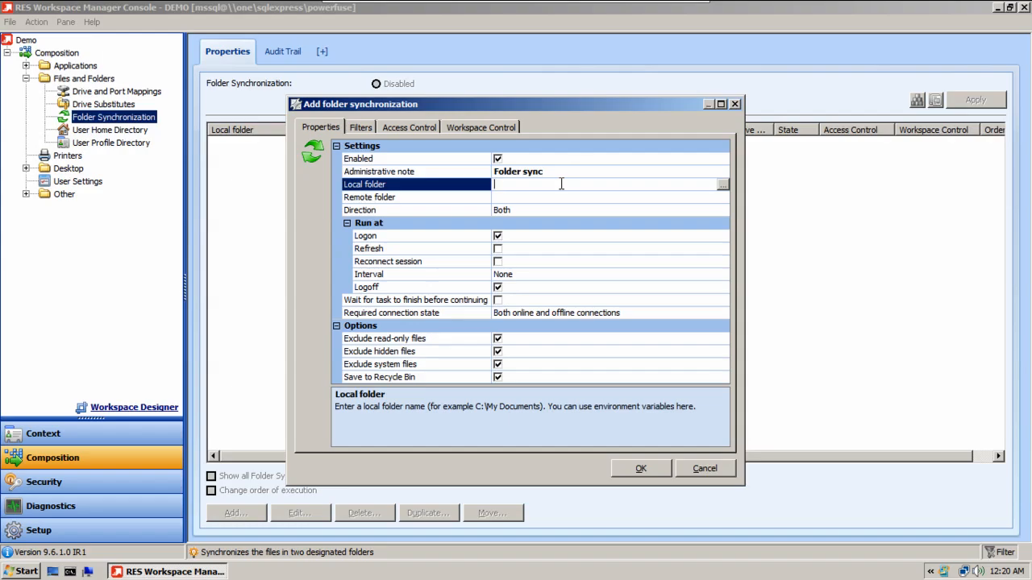
{"action": "type", "text": "C:\\temp"}
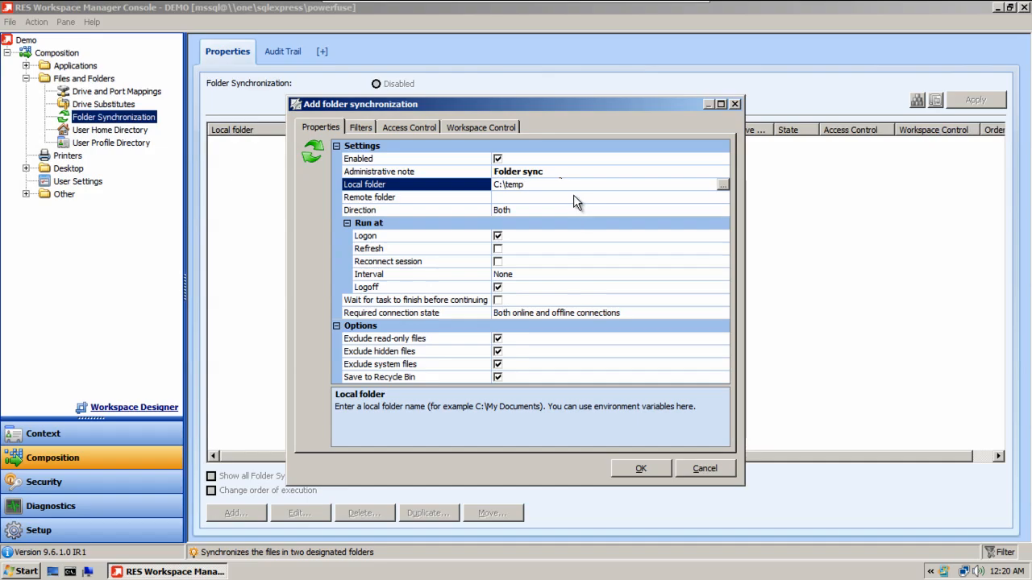
Step: Set the remote folder of the synchronization to \\ONE\sync\%username%
{"action": "left_click", "coordinate": [573, 195]}
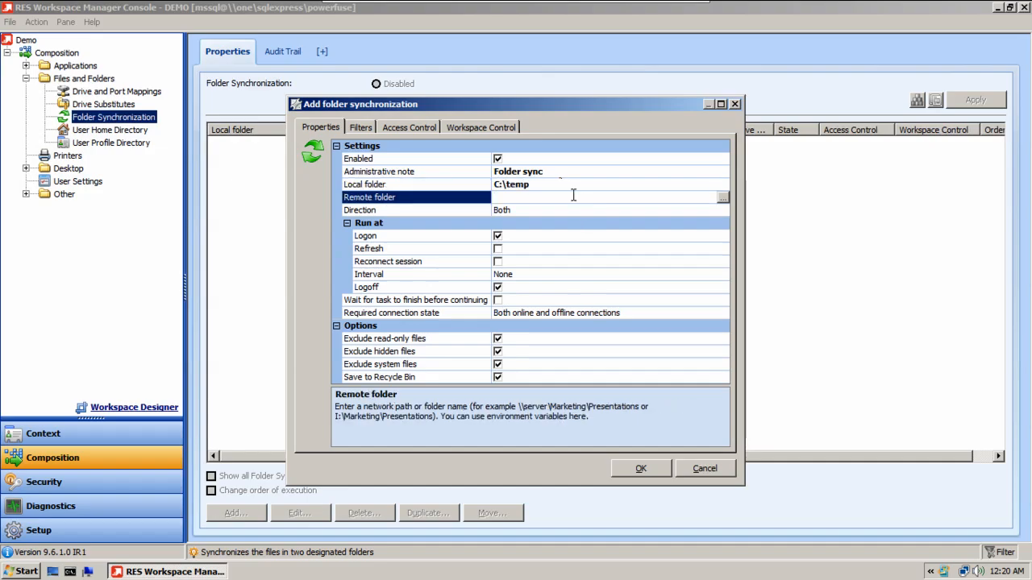
{"action": "type", "text": "\\\\ONE\\sync\\%username%"}
Step: Make the synchronization also run at refresh and at session reconnect, keeping the interval at None
{"action": "left_click", "coordinate": [499, 249]}
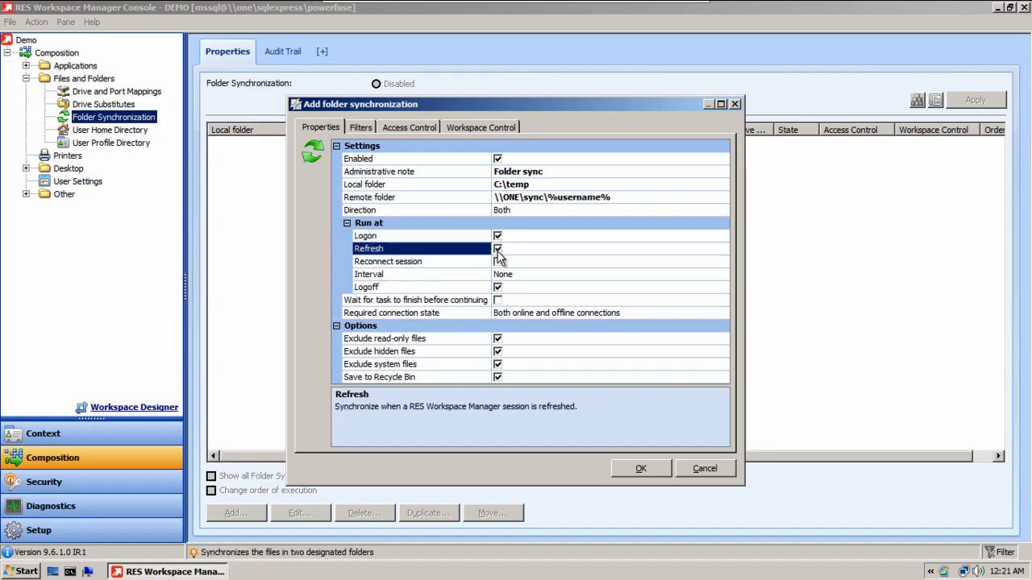
{"action": "left_click", "coordinate": [499, 262]}
{"action": "left_click", "coordinate": [528, 276]}
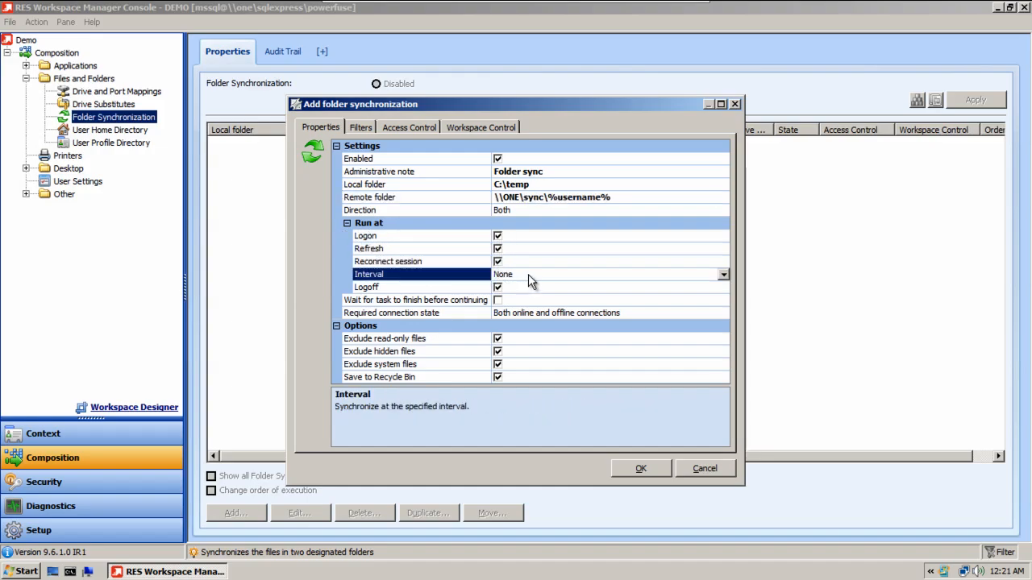
{"action": "left_click", "coordinate": [724, 277]}
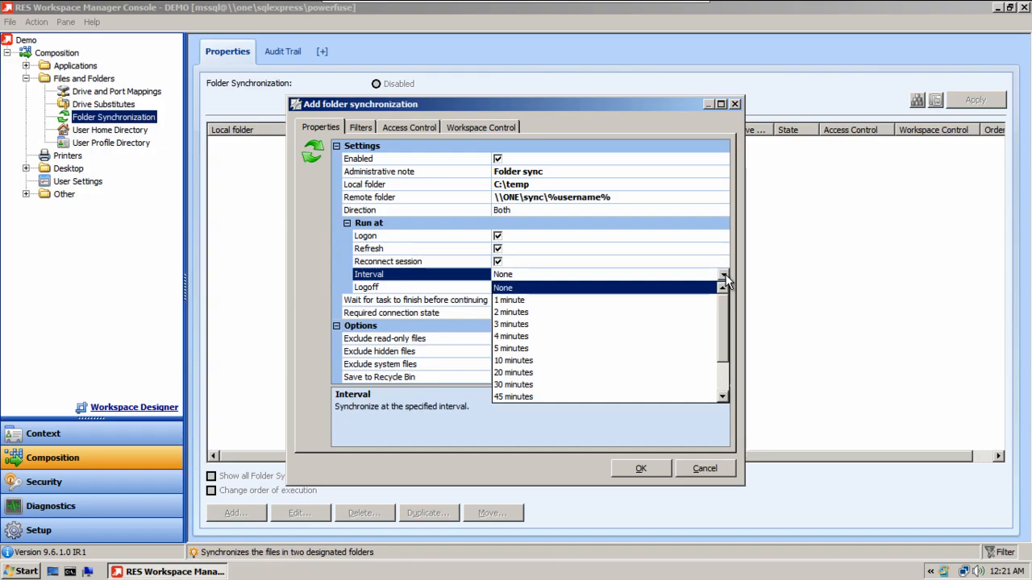
{"action": "left_click", "coordinate": [684, 263]}
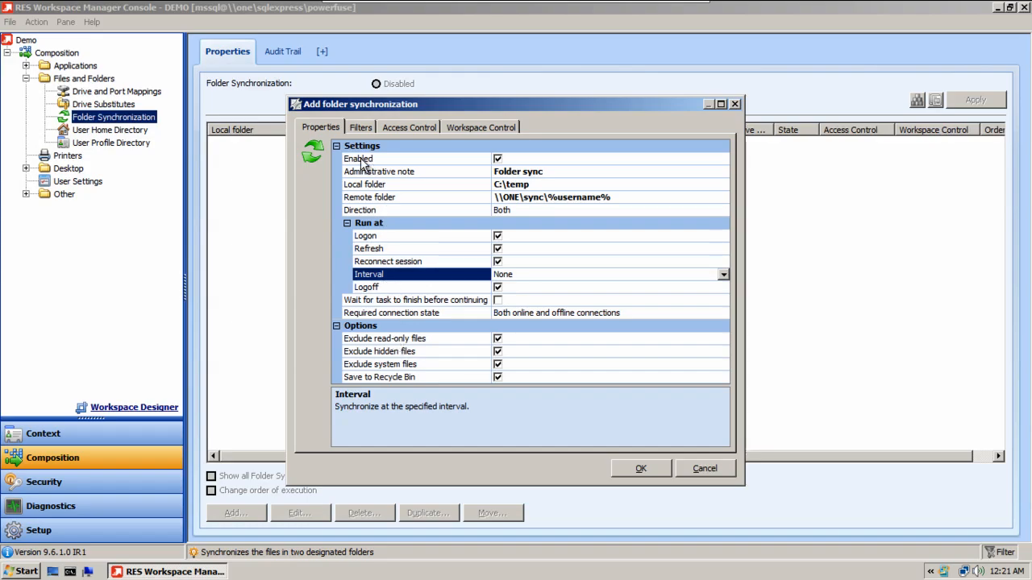
Step: Restrict the folder synchronization to the demo user's account, keep all workspace containers, and save it
{"action": "left_click", "coordinate": [359, 129]}
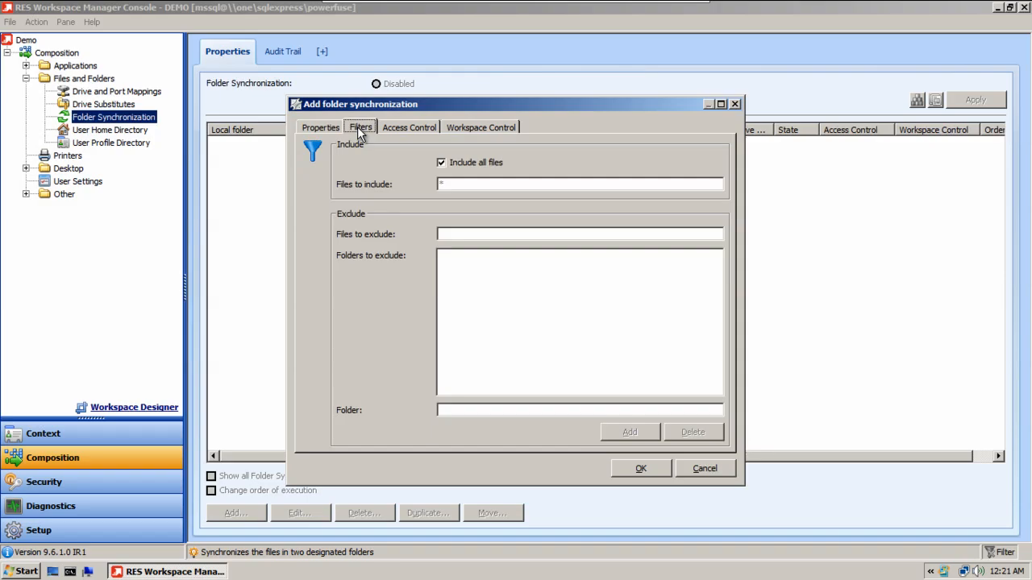
{"action": "left_click", "coordinate": [394, 127]}
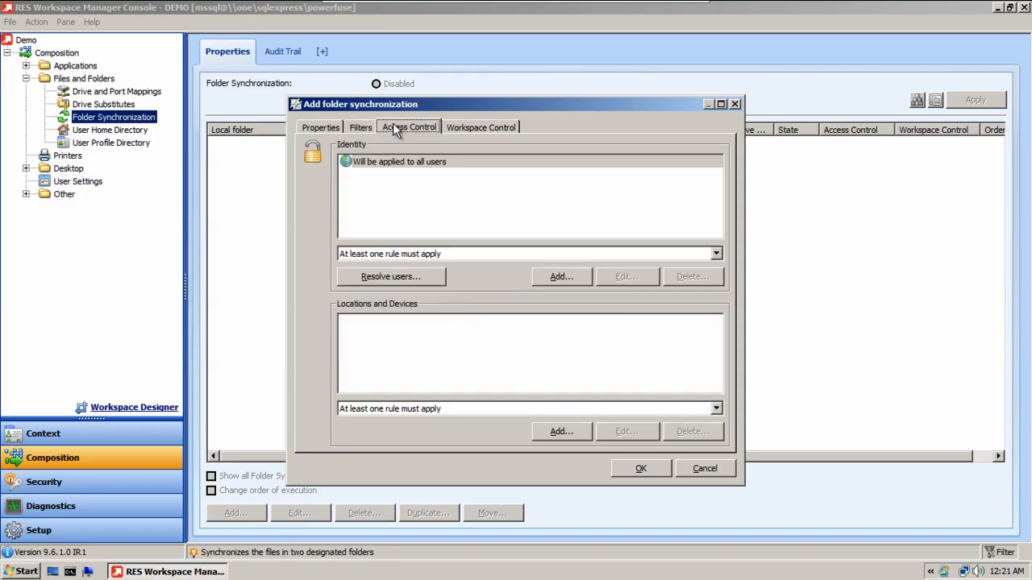
{"action": "left_click", "coordinate": [549, 278]}
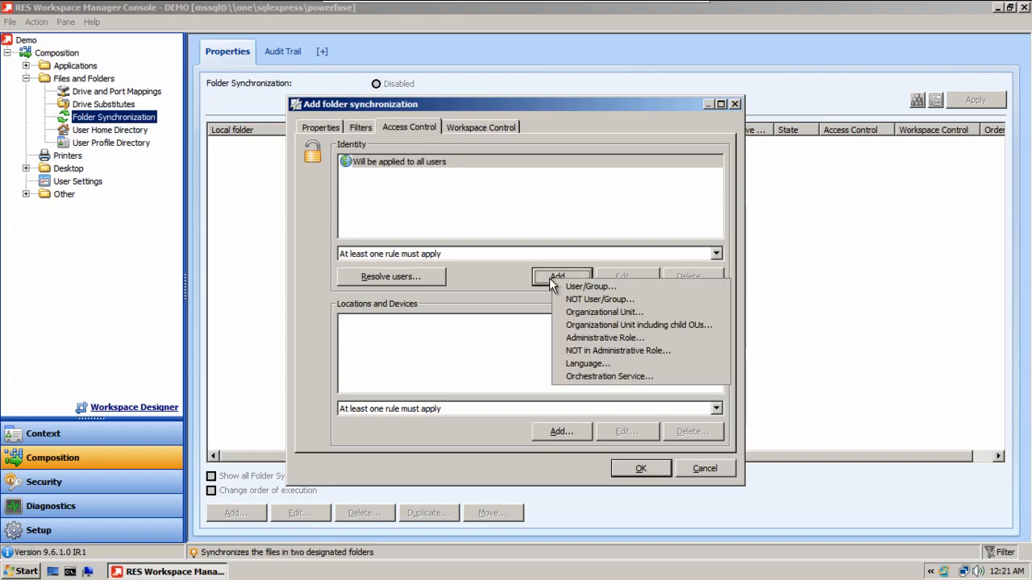
{"action": "left_click", "coordinate": [575, 284]}
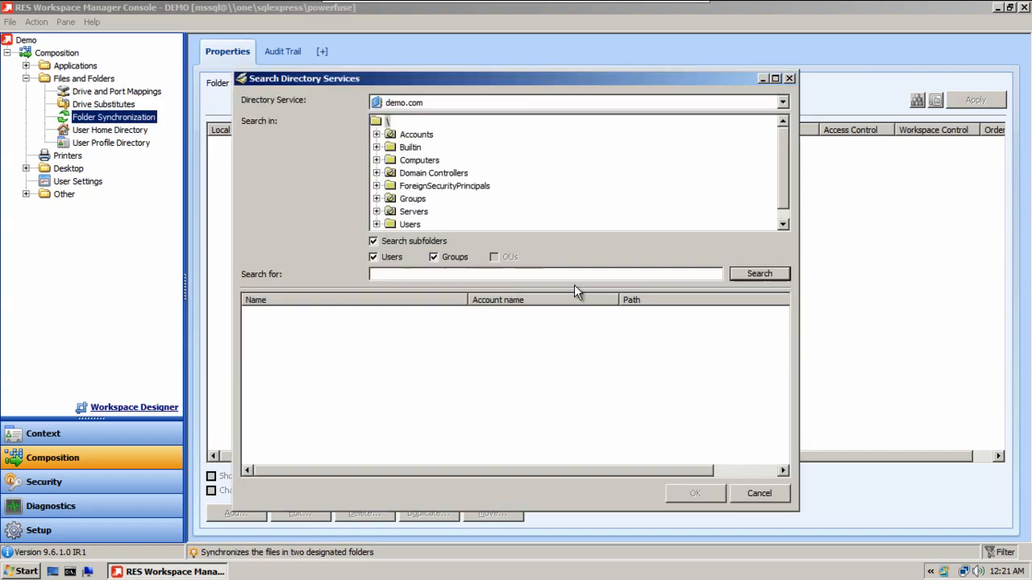
{"action": "type", "text": "jdoe"}
{"action": "key", "text": "Return"}
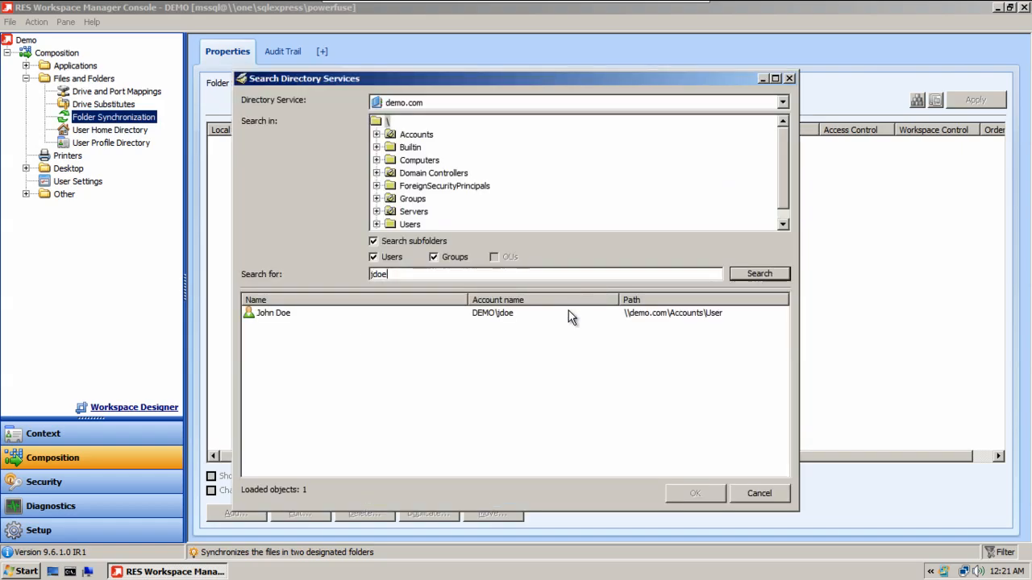
{"action": "double_click", "coordinate": [537, 314]}
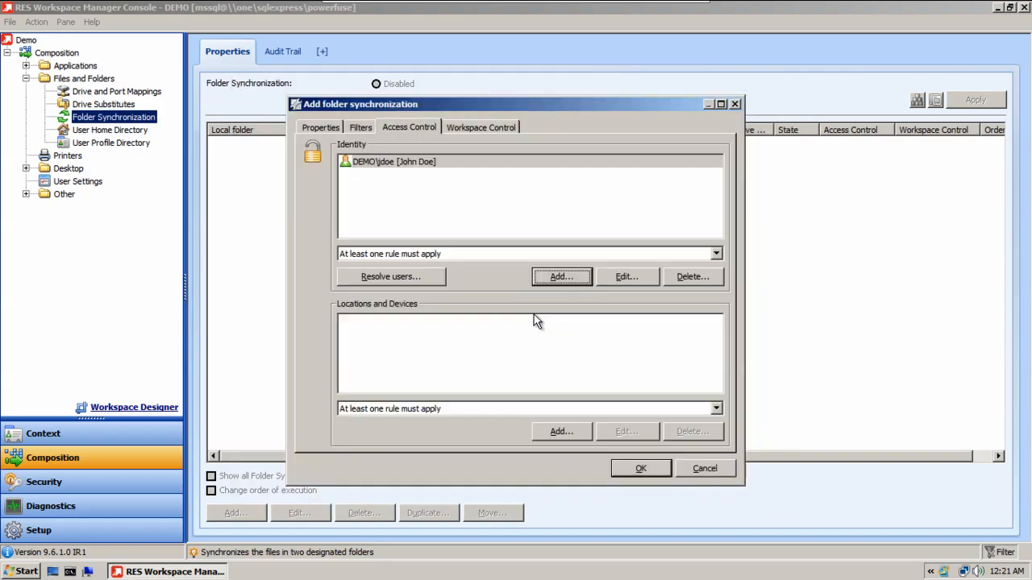
{"action": "left_click", "coordinate": [504, 129]}
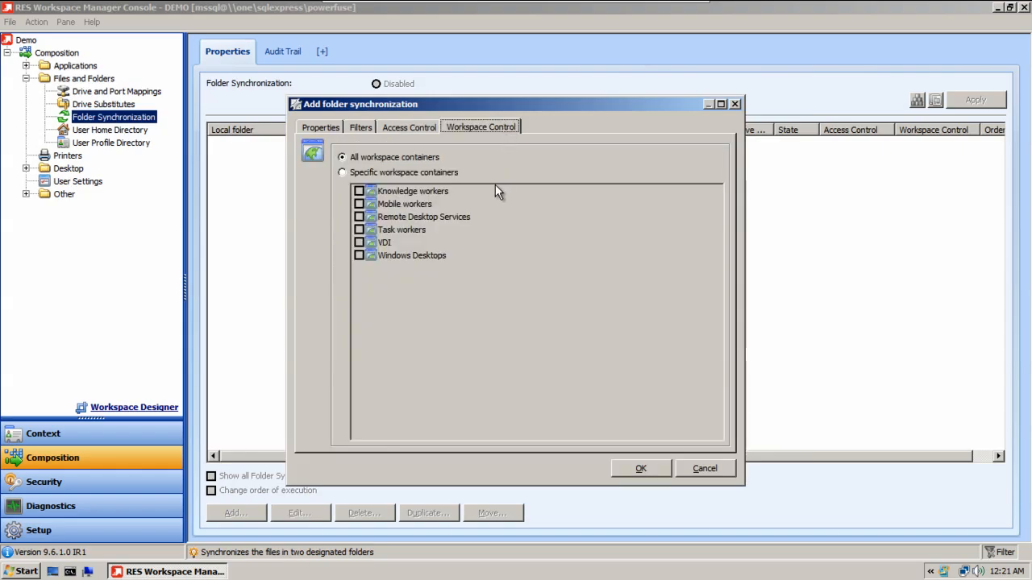
{"action": "left_click", "coordinate": [637, 469]}
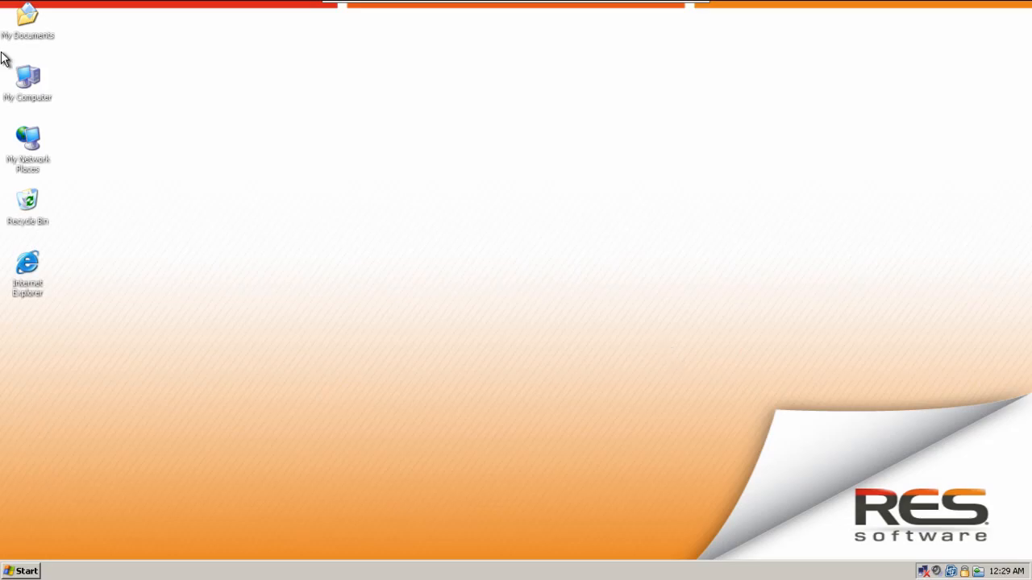
Step: Create a text document named sync in C:\temp on the user's desktop session and open it
{"action": "double_click", "coordinate": [40, 81]}
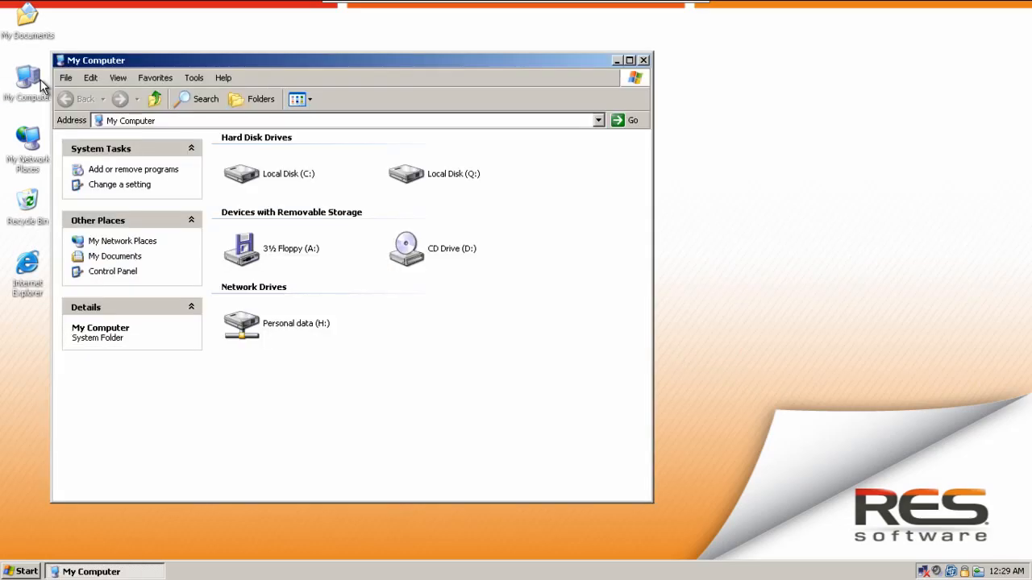
{"action": "double_click", "coordinate": [282, 176]}
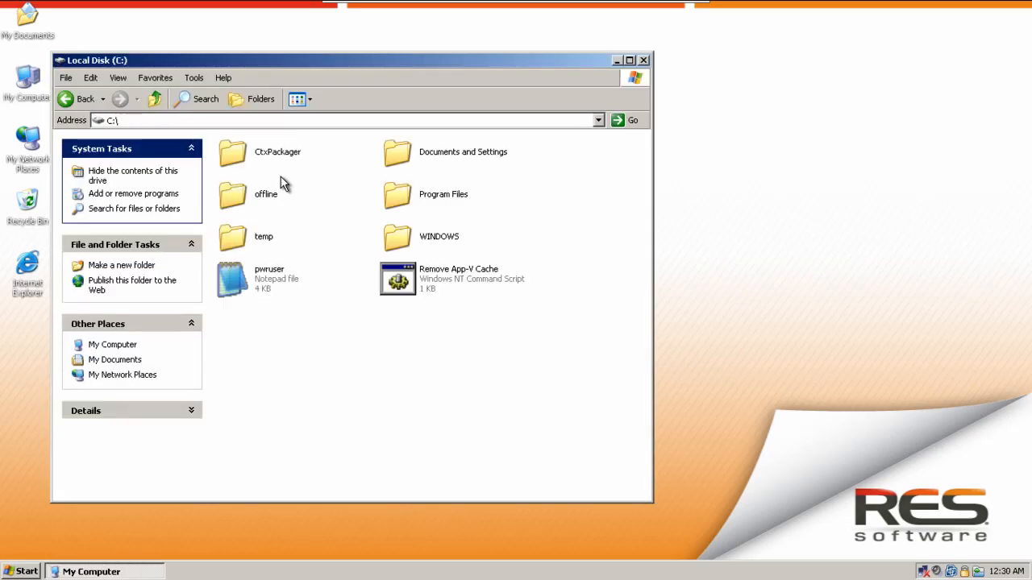
{"action": "double_click", "coordinate": [242, 236]}
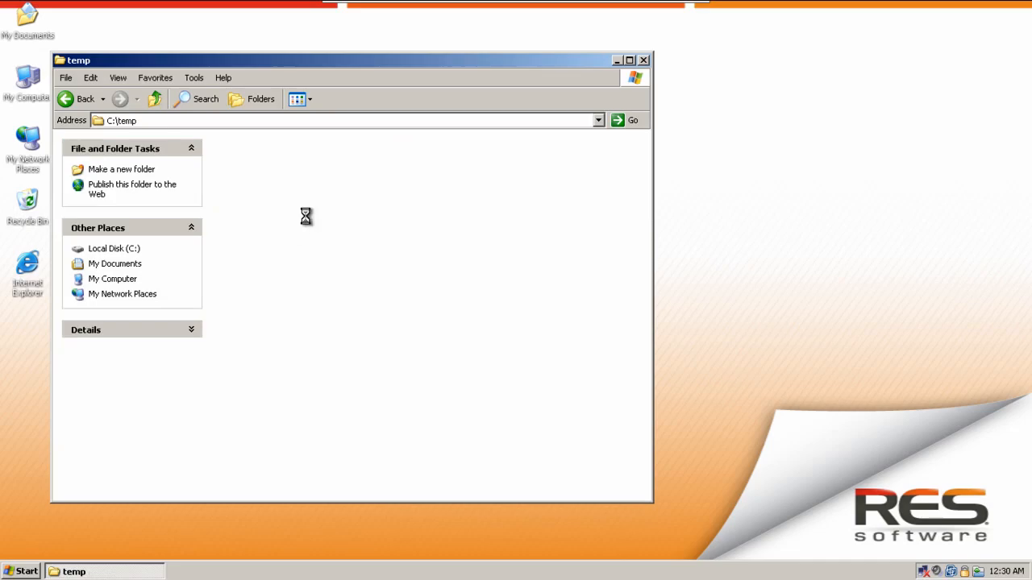
{"action": "right_click", "coordinate": [305, 216]}
{"action": "mouse_move", "coordinate": [348, 339]}
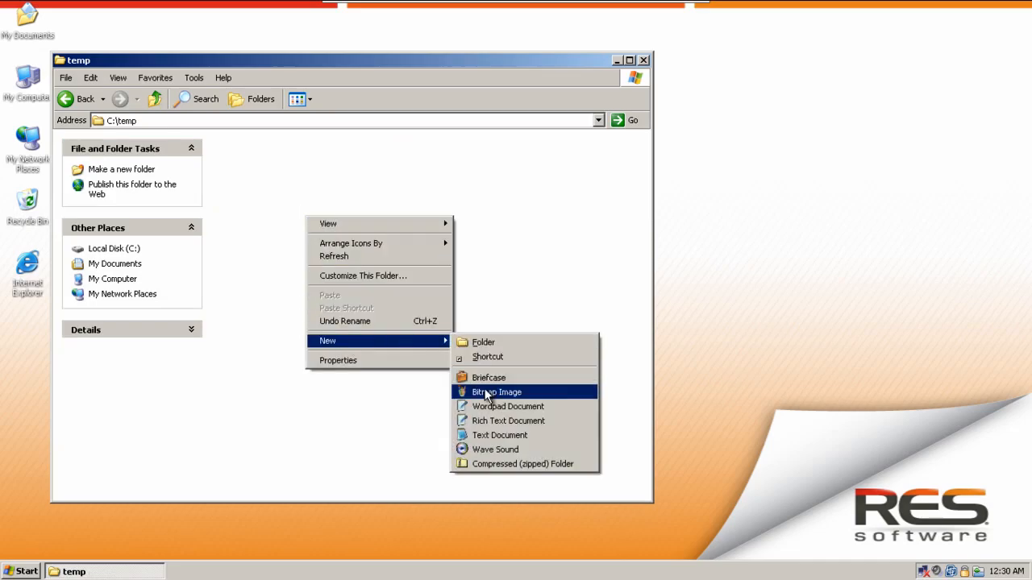
{"action": "left_click", "coordinate": [504, 437]}
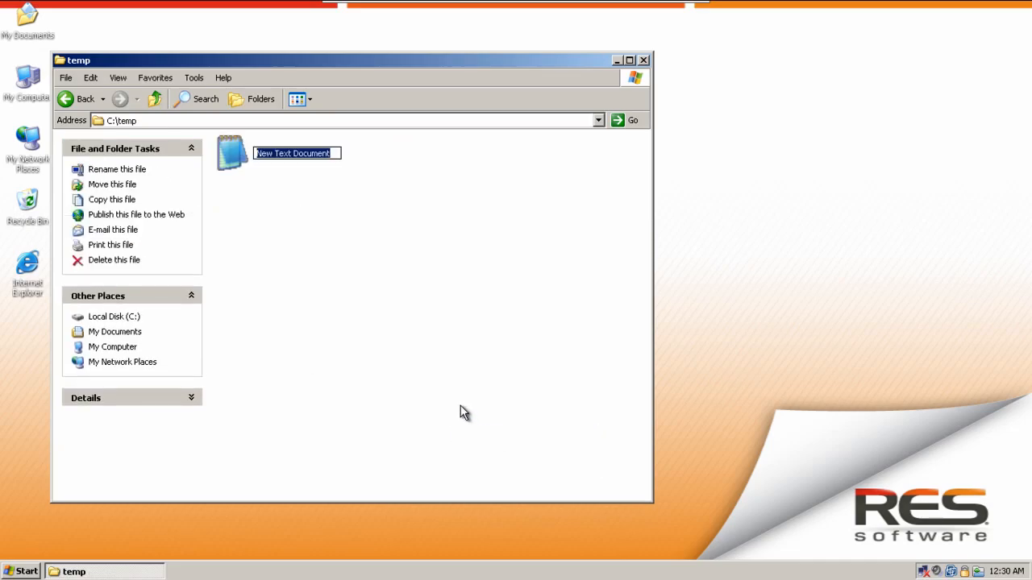
{"action": "type", "text": "sync"}
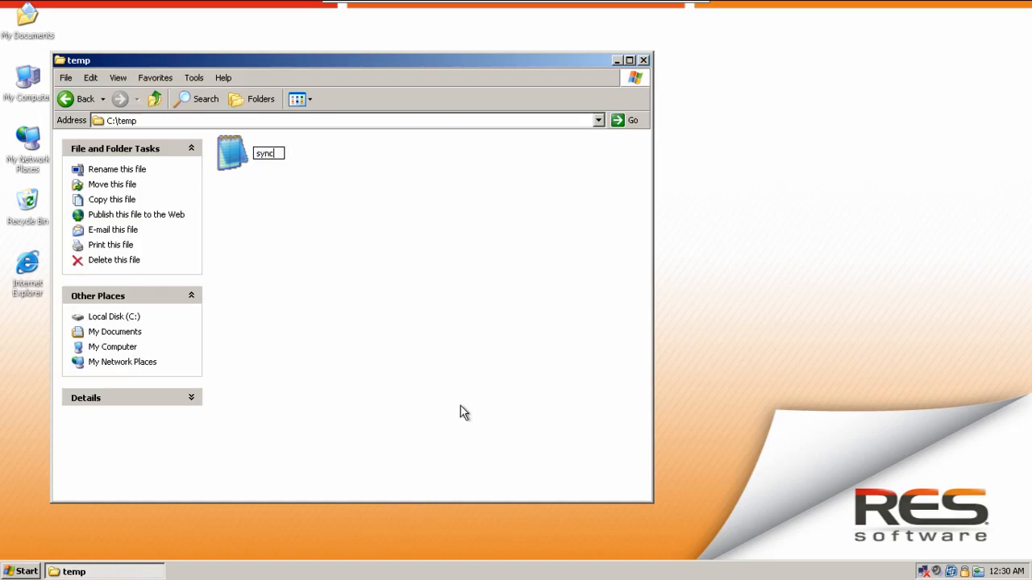
{"action": "key", "text": "Return"}
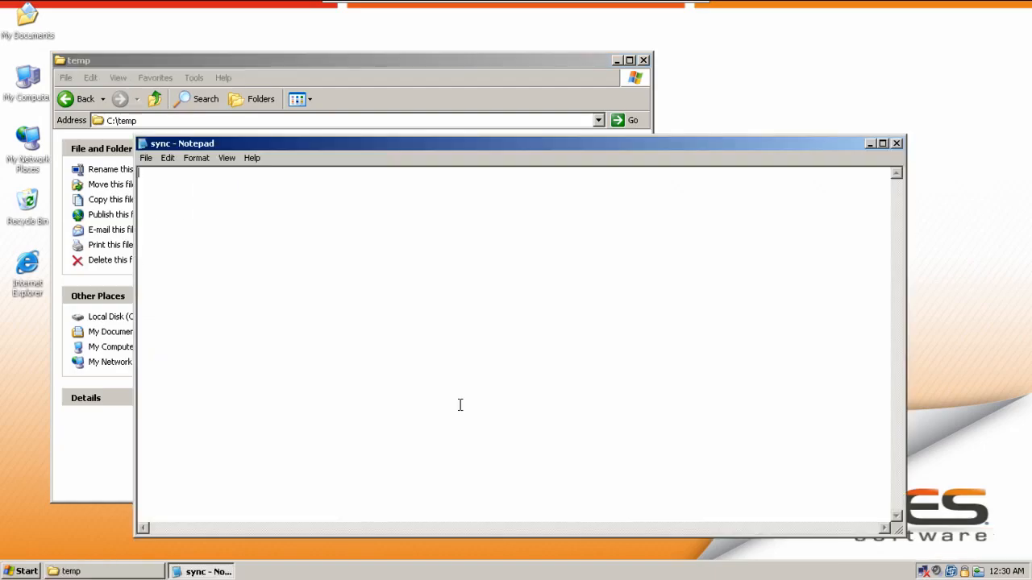
Step: Enter test123 in the sync text file, then save and close it
{"action": "type", "text": "test12"}
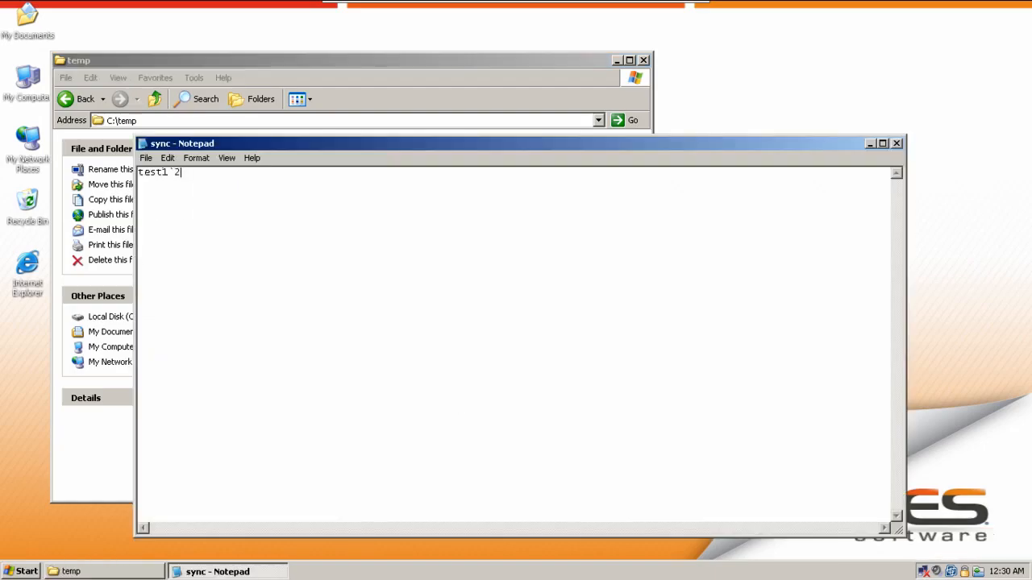
{"action": "type", "text": "3"}
{"action": "left_click", "coordinate": [896, 144]}
{"action": "left_click", "coordinate": [456, 322]}
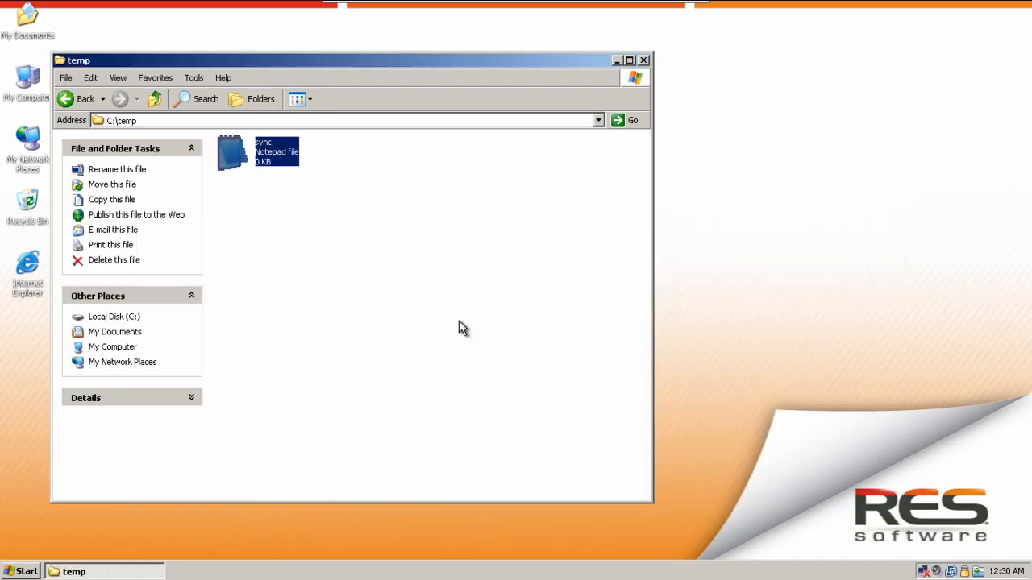
Step: Close the temp folder window and refresh the user's workspace
{"action": "left_click", "coordinate": [643, 60]}
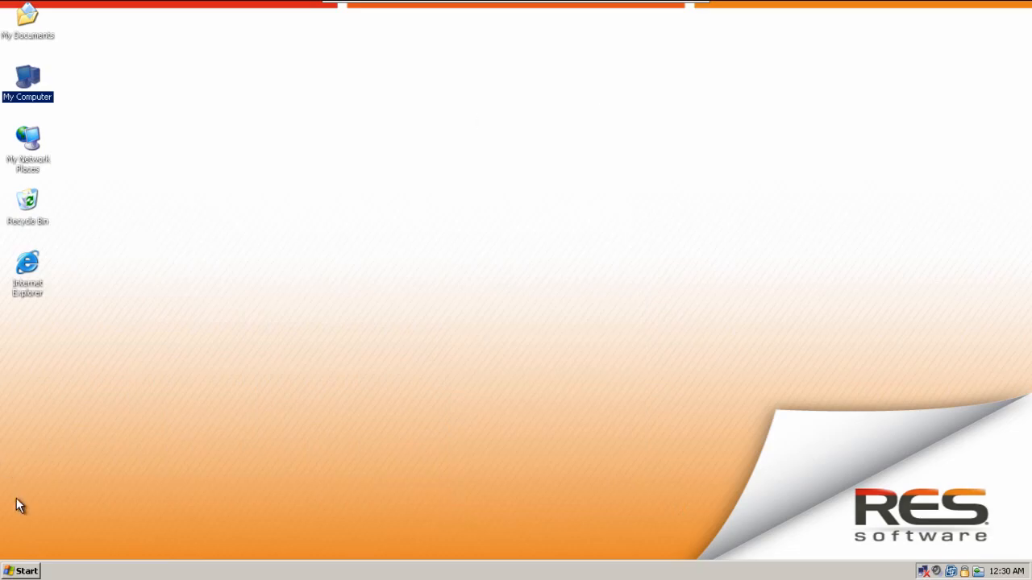
{"action": "right_click", "coordinate": [27, 572]}
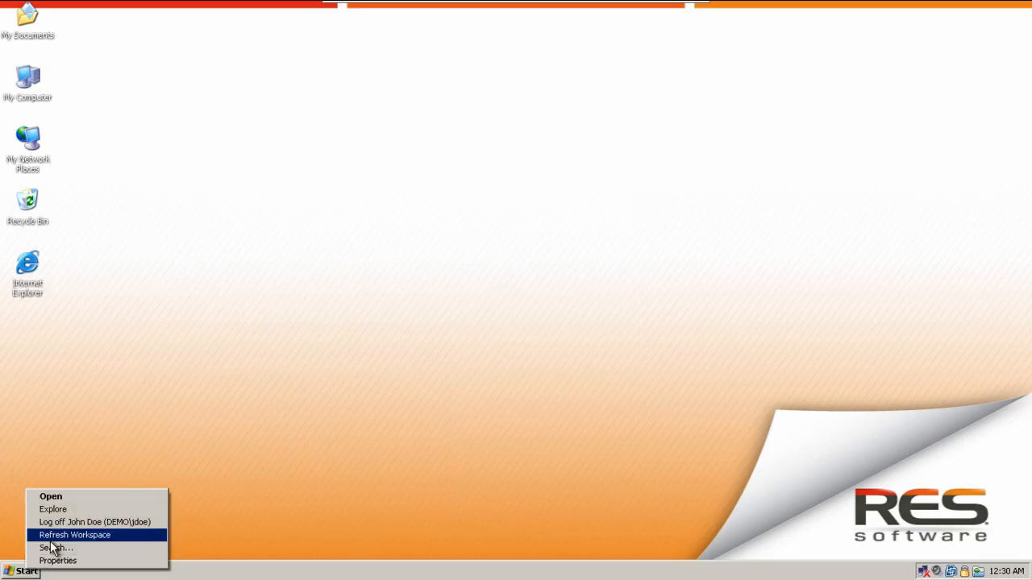
{"action": "left_click", "coordinate": [57, 537]}
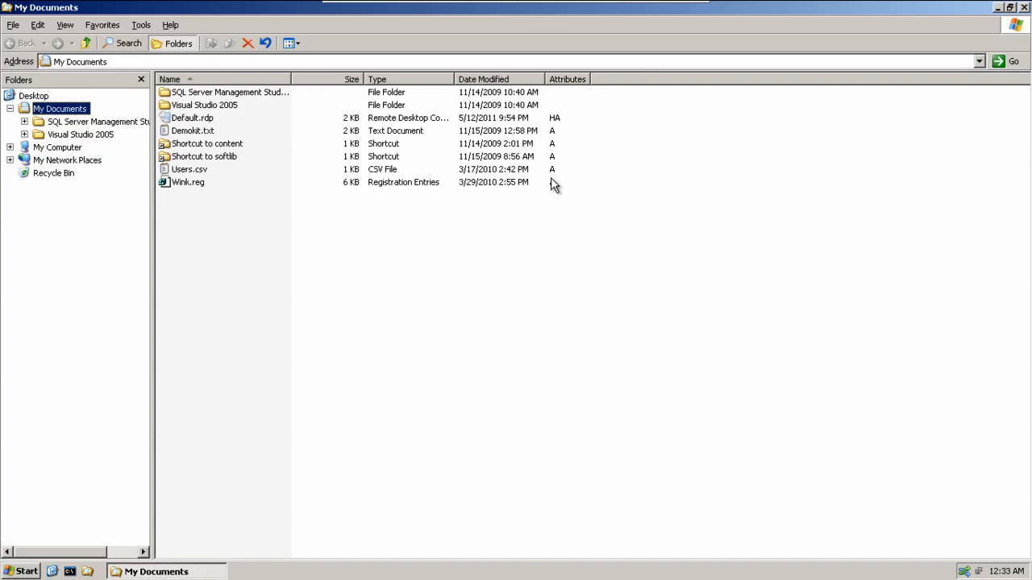
Step: Examine the contents of sync.txt and the hidden ID file in the demo user's folder under C:\sync on the server
{"action": "left_click", "coordinate": [9, 147]}
{"action": "double_click", "coordinate": [53, 174]}
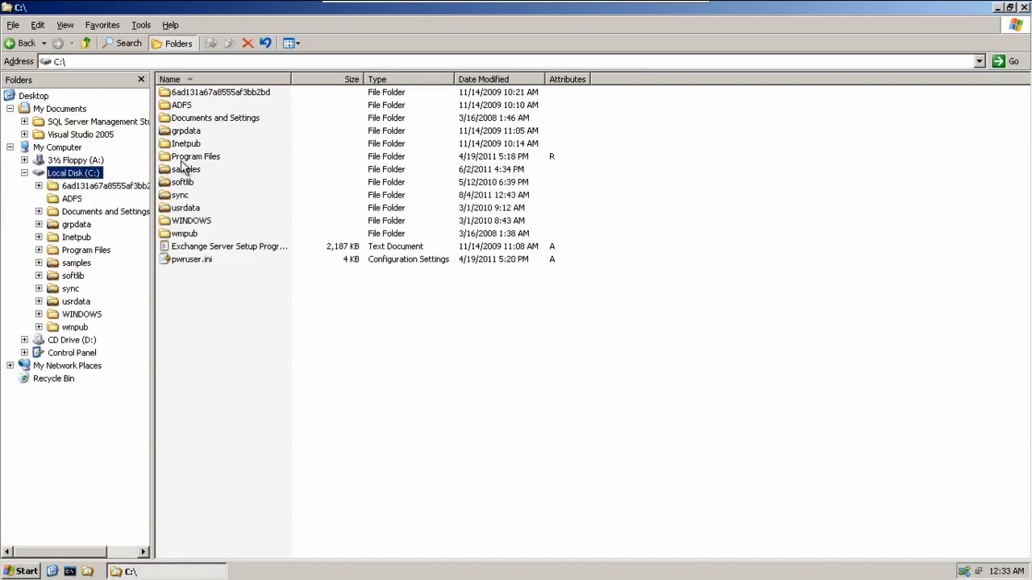
{"action": "double_click", "coordinate": [181, 195]}
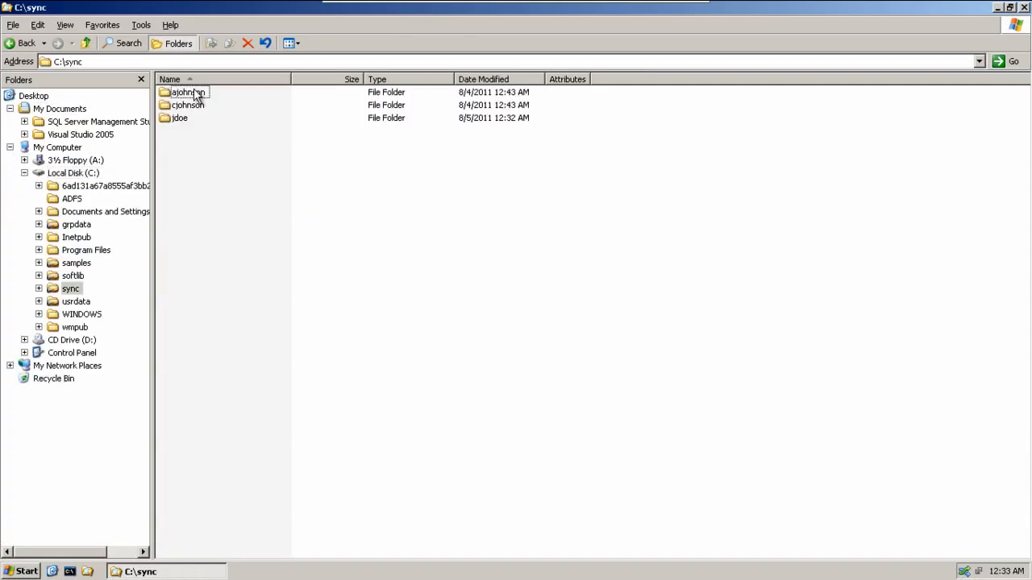
{"action": "double_click", "coordinate": [181, 119]}
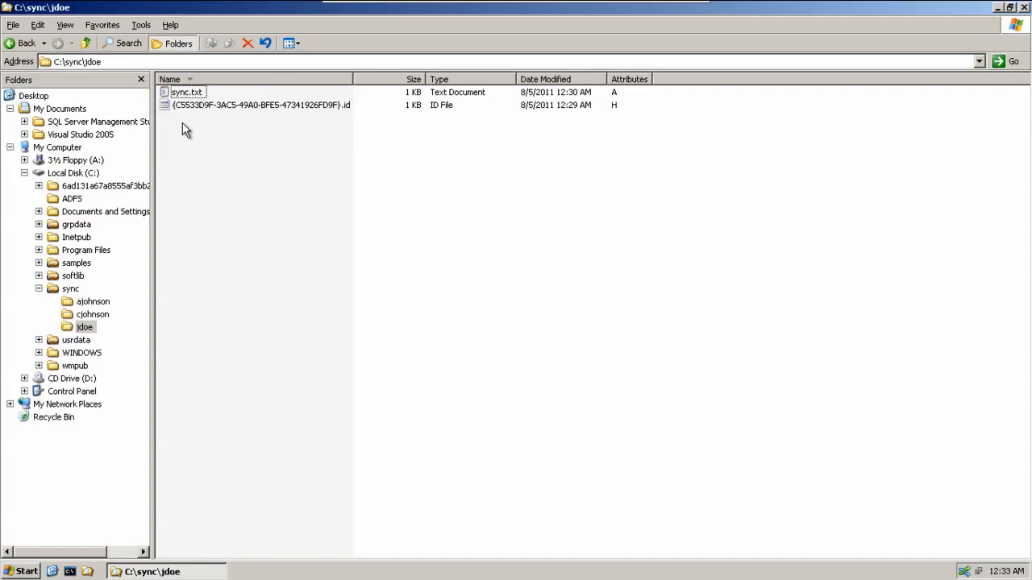
{"action": "left_click", "coordinate": [188, 94]}
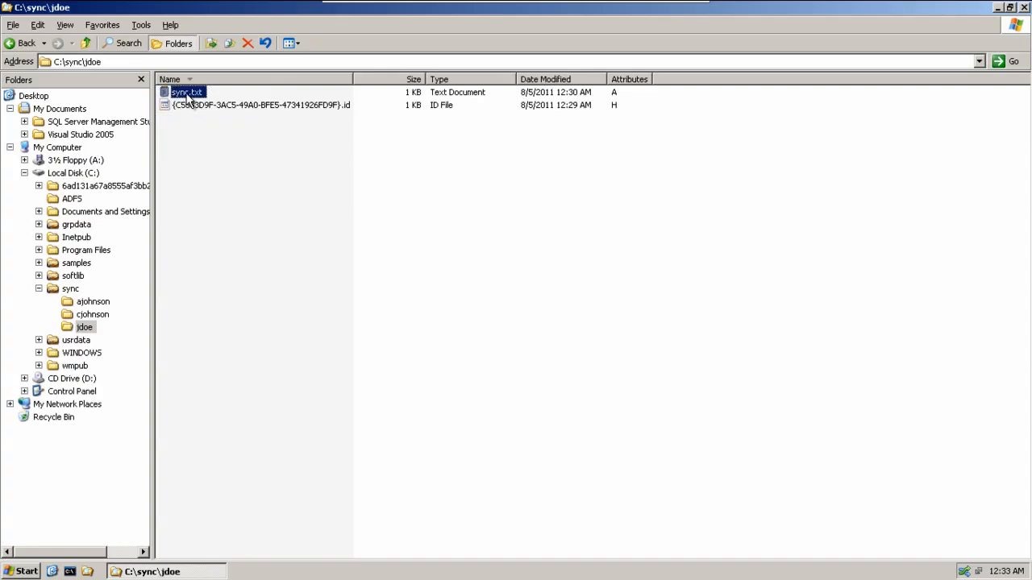
{"action": "double_click", "coordinate": [188, 94]}
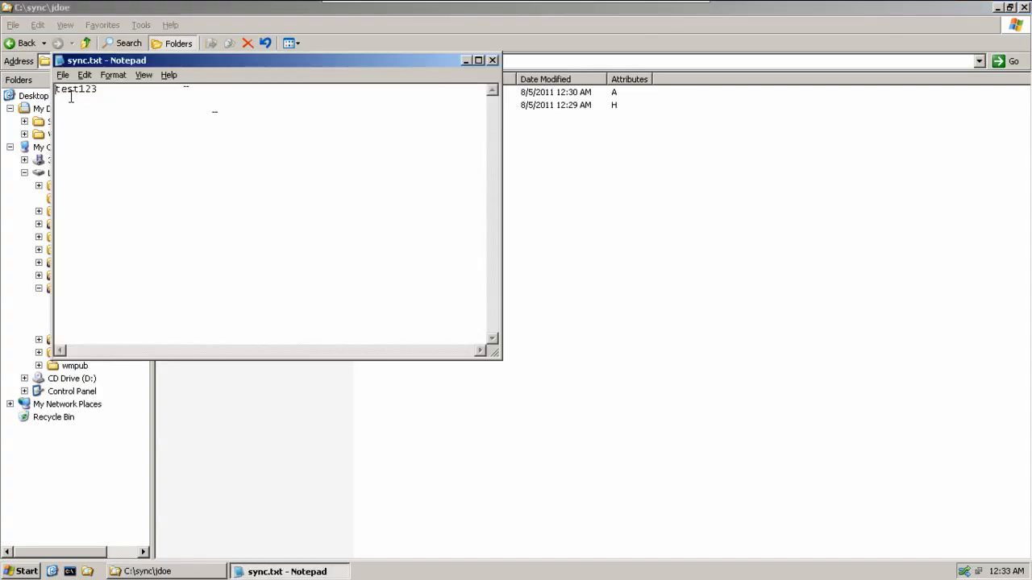
{"action": "left_click", "coordinate": [491, 61]}
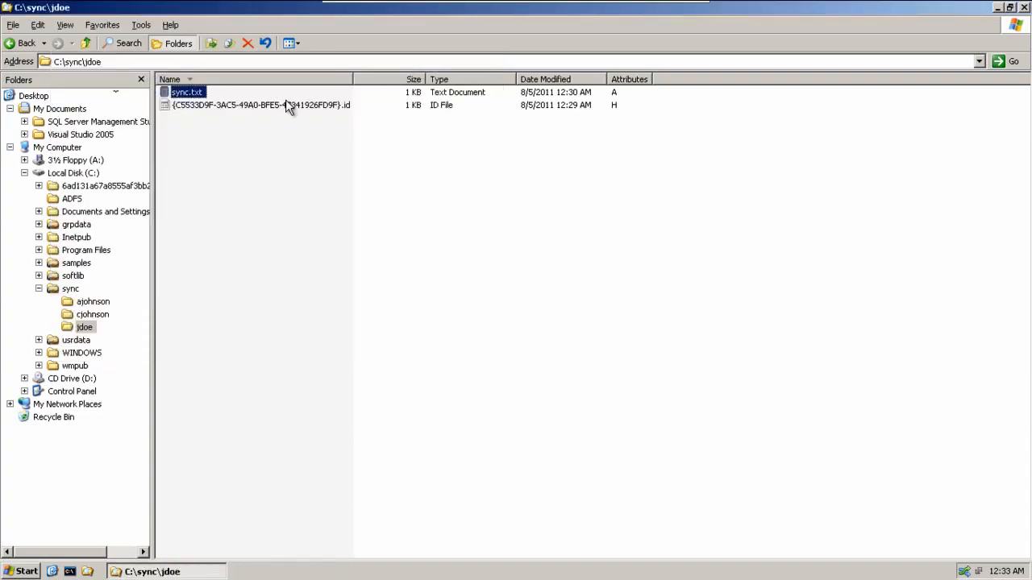
{"action": "left_click", "coordinate": [282, 105]}
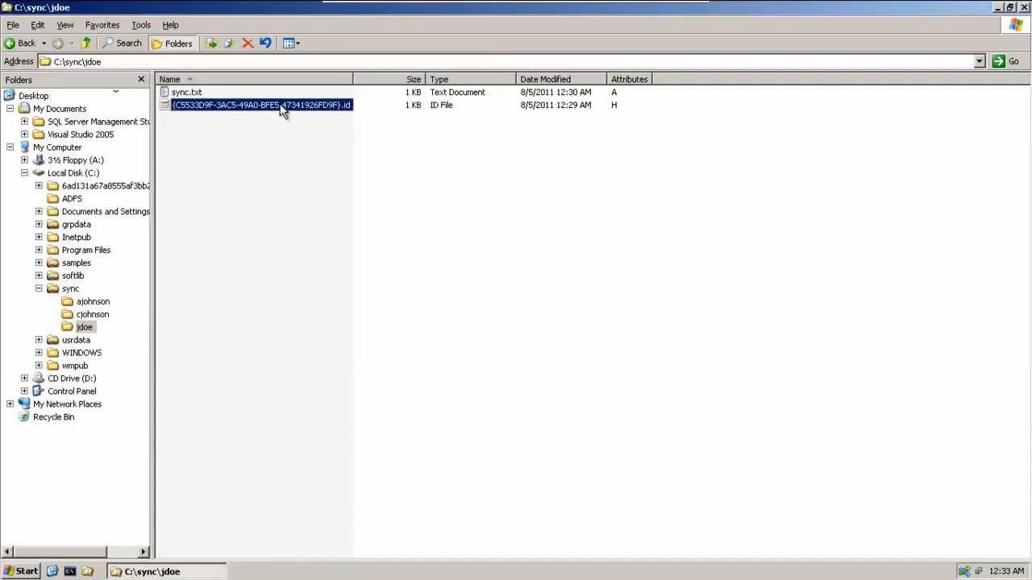